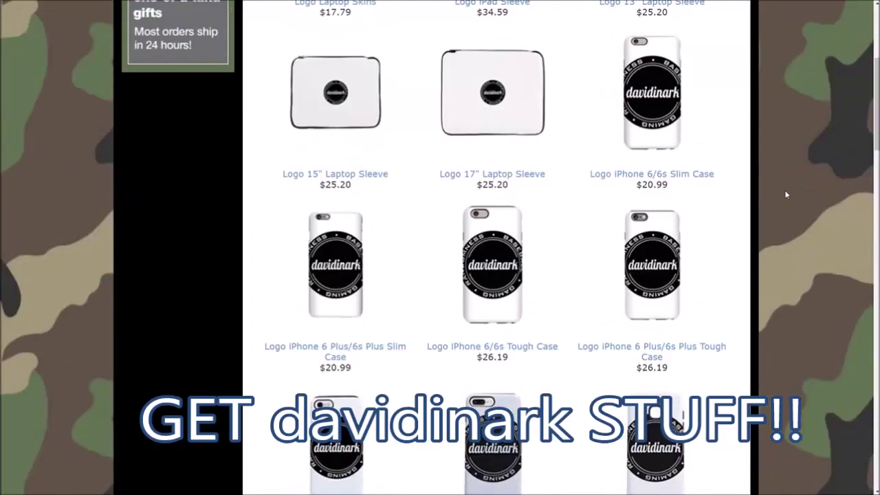
scroll(785, 194, down, 9)
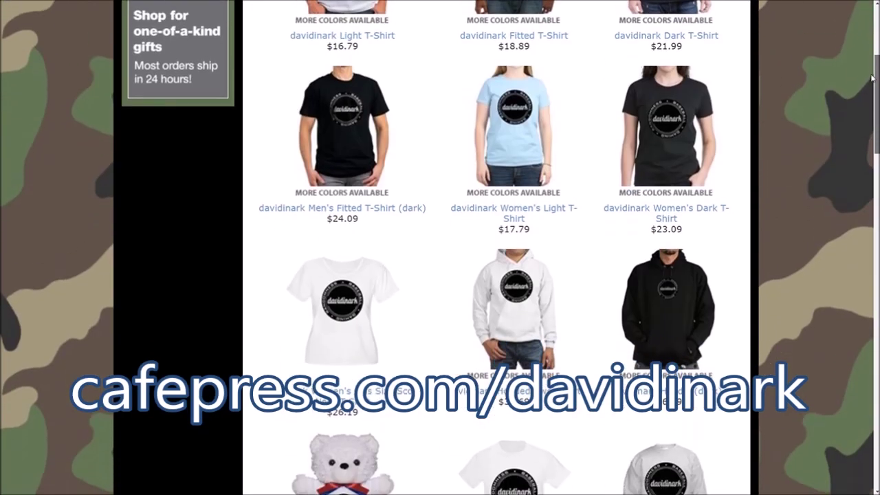
scroll(858, 154, down, 7)
scroll(853, 171, down, 3)
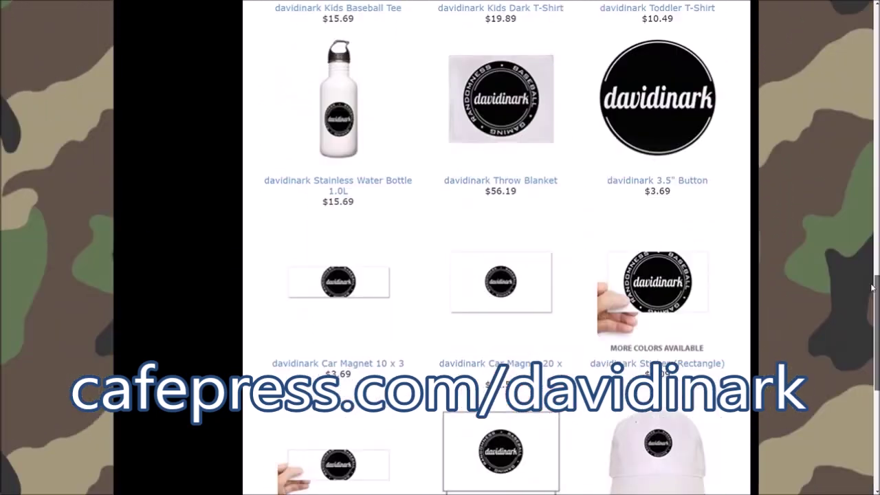
scroll(871, 230, up, 4)
scroll(870, 230, up, 3)
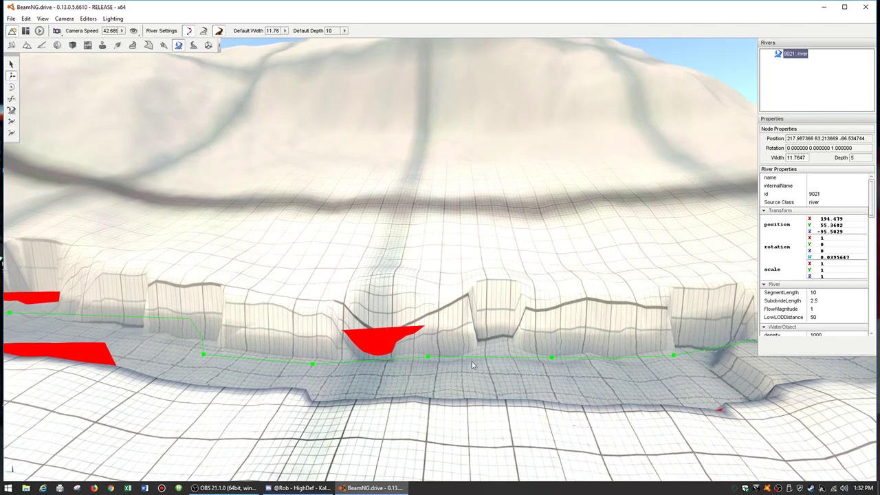
- Flatten the terrain in front of the parked car with the Terrain Editor, using a round brush of size 9
right_drag(472, 365, 217, 343)
right_drag(512, 349, 481, 343)
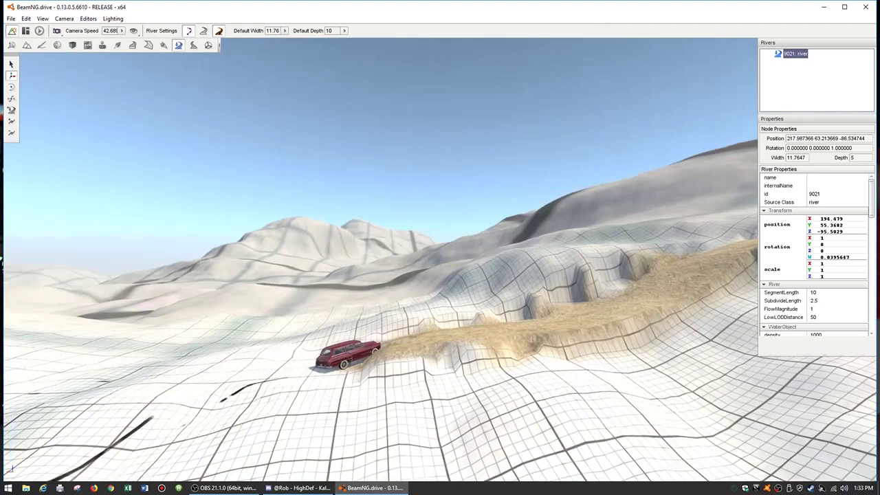
right_drag(97, 82, 79, 192)
key(s)
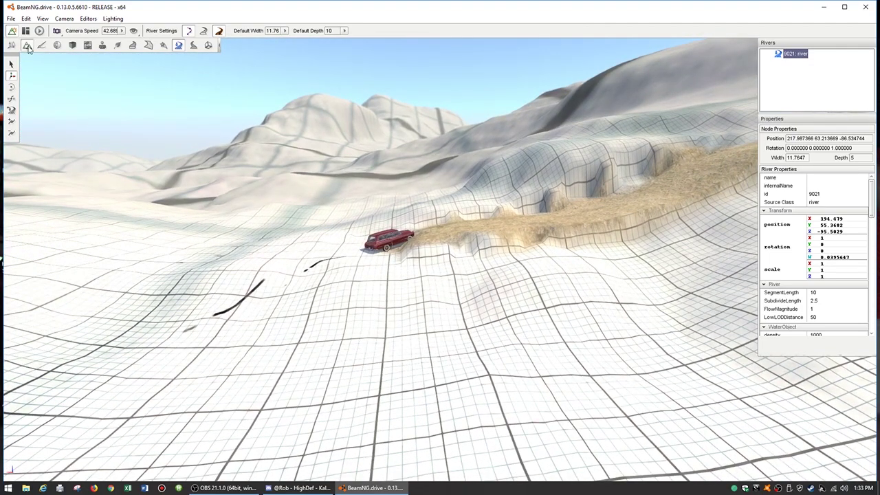
click(27, 46)
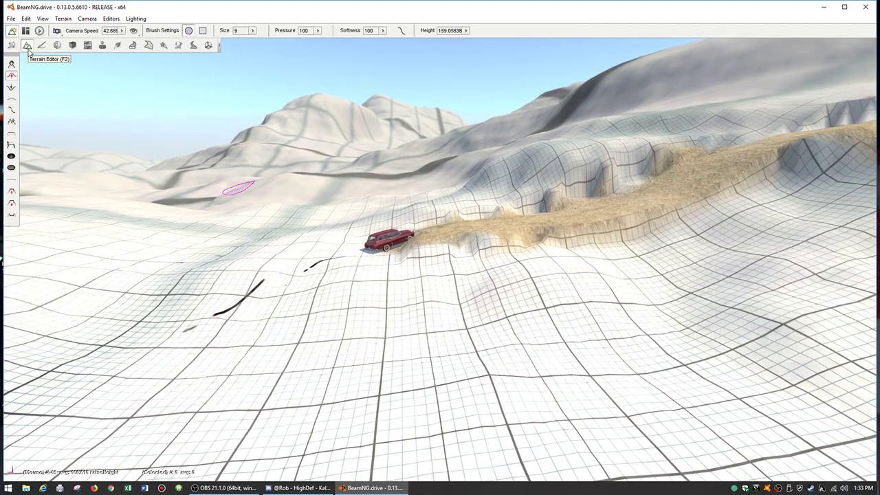
click(11, 135)
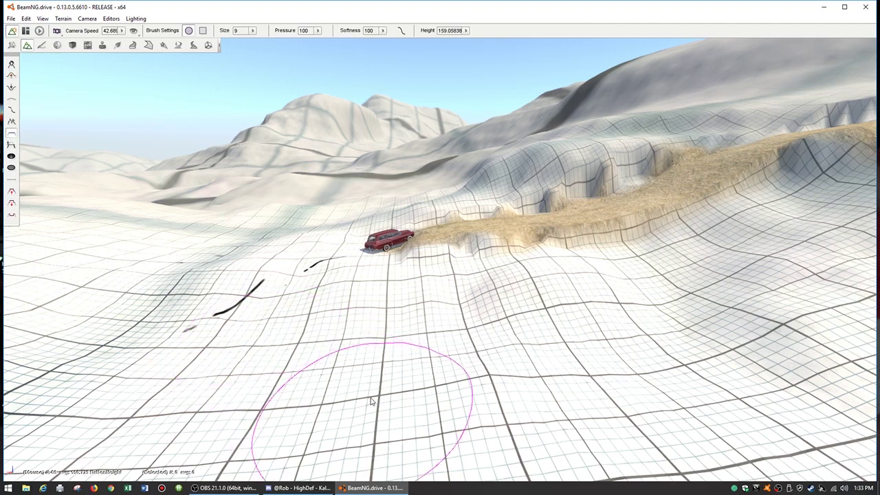
mouse_move(386, 382)
mouse_down()
mouse_move(440, 385)
mouse_move(469, 349)
mouse_move(395, 350)
mouse_move(422, 383)
mouse_move(520, 334)
mouse_move(393, 294)
mouse_up()
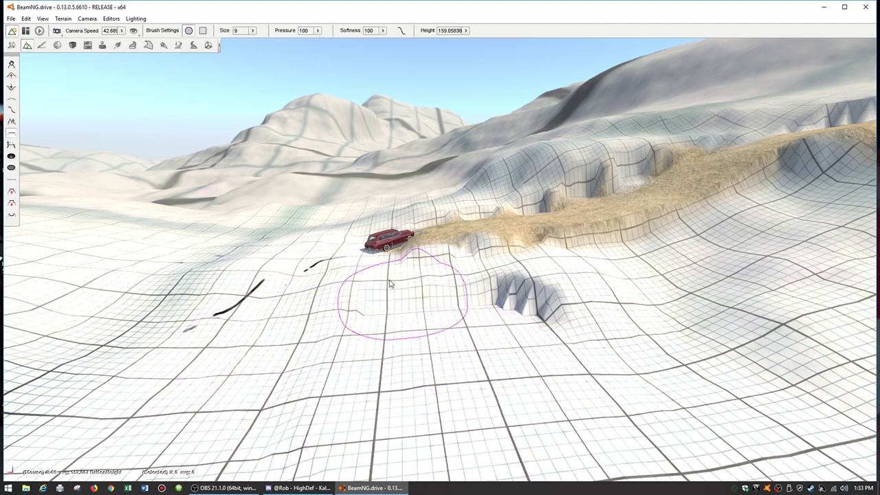
- Build a level platform beside the dirt road with the Set Height tool at height 159.05838, extending it towards the road and the opposite side
click(11, 145)
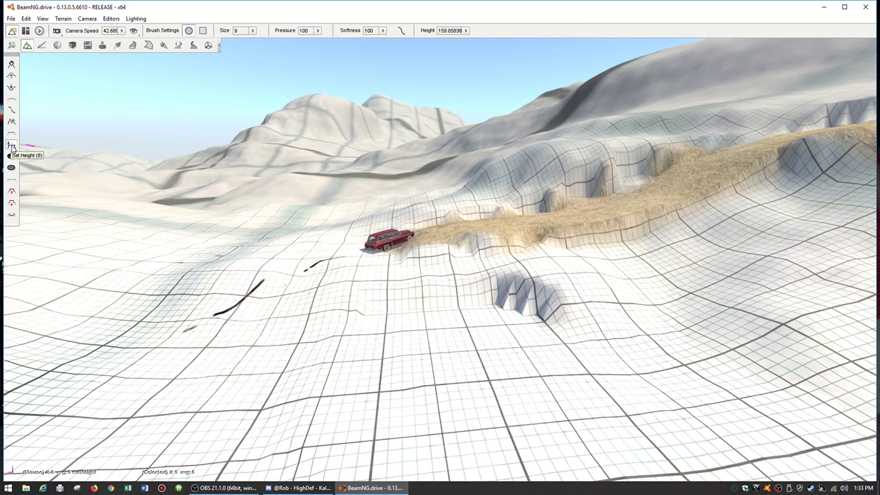
mouse_move(408, 359)
mouse_down()
mouse_move(482, 347)
mouse_move(472, 303)
mouse_move(388, 310)
mouse_move(422, 343)
mouse_move(452, 344)
mouse_move(452, 335)
mouse_move(486, 344)
mouse_up()
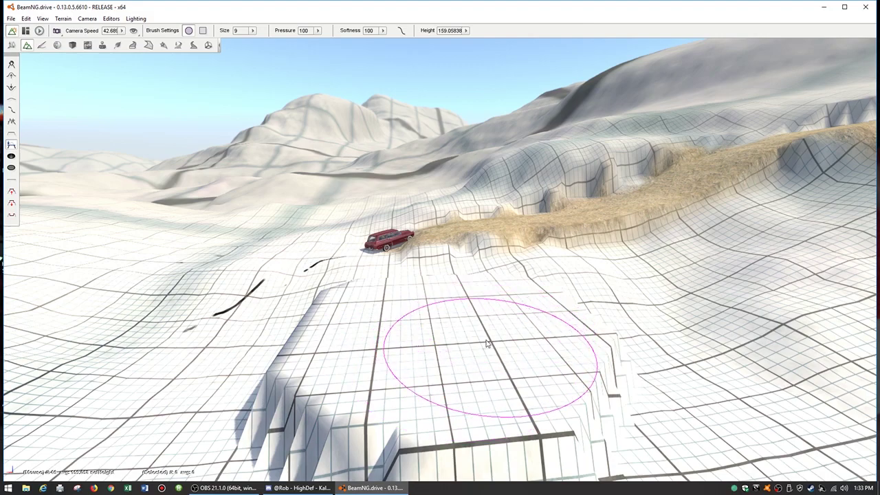
key(s)
mouse_move(487, 344)
right_down()
mouse_move(487, 323)
mouse_move(382, 330)
right_up()
key(d)
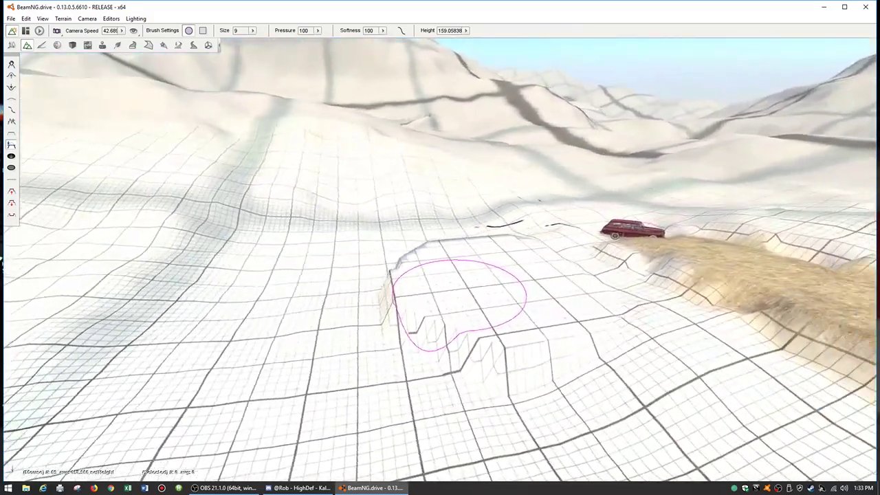
right_drag(459, 303, 526, 340)
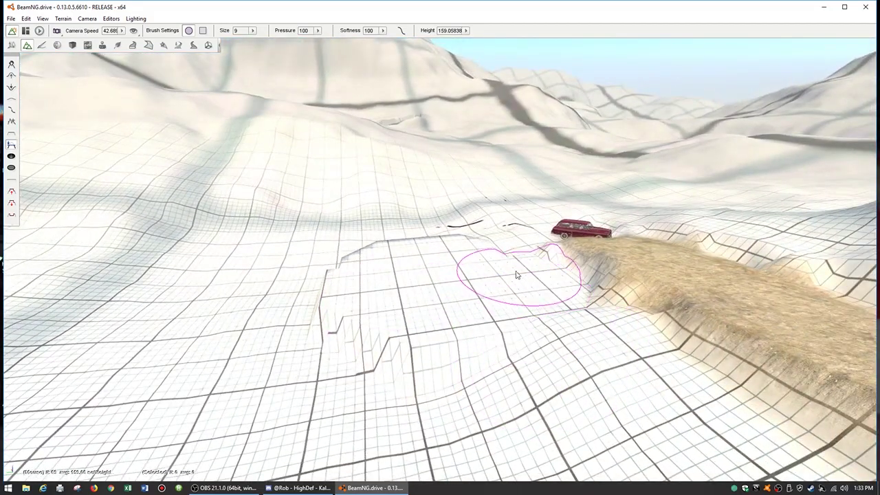
click(559, 270)
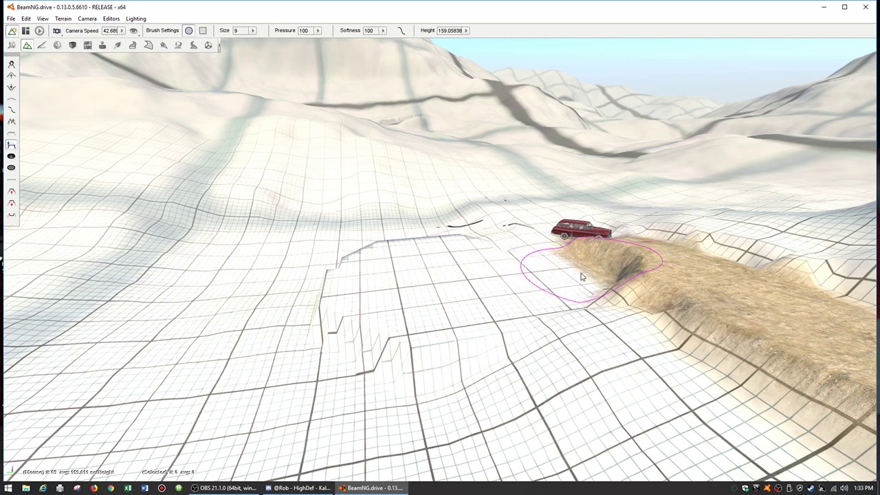
click(580, 274)
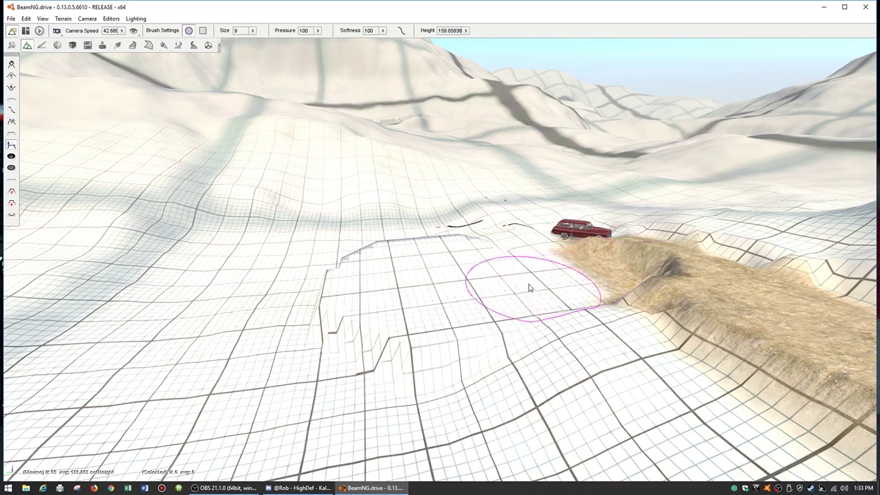
click(357, 277)
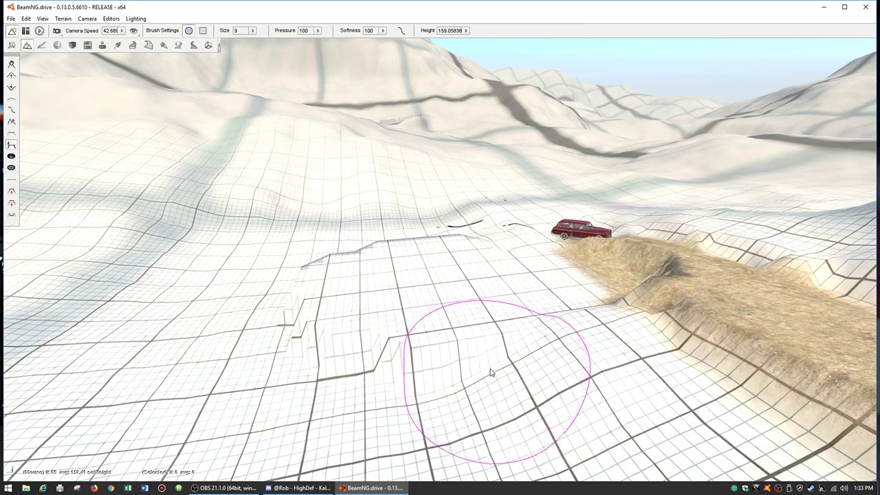
- Re-level and widen the platform with the Set Height brush at height 157.81402
mouse_move(491, 371)
mouse_down()
mouse_move(477, 338)
mouse_move(491, 334)
mouse_move(459, 350)
mouse_move(455, 328)
mouse_move(324, 322)
mouse_move(426, 285)
mouse_move(334, 290)
mouse_move(197, 373)
mouse_move(316, 482)
mouse_move(213, 296)
mouse_move(373, 255)
mouse_move(295, 353)
mouse_move(373, 374)
mouse_move(349, 349)
mouse_up()
key(a)
mouse_move(350, 349)
right_down()
mouse_move(413, 395)
mouse_move(515, 409)
right_up()
mouse_move(501, 247)
right_down()
mouse_move(515, 226)
mouse_move(538, 257)
mouse_move(524, 331)
mouse_move(509, 333)
right_up()
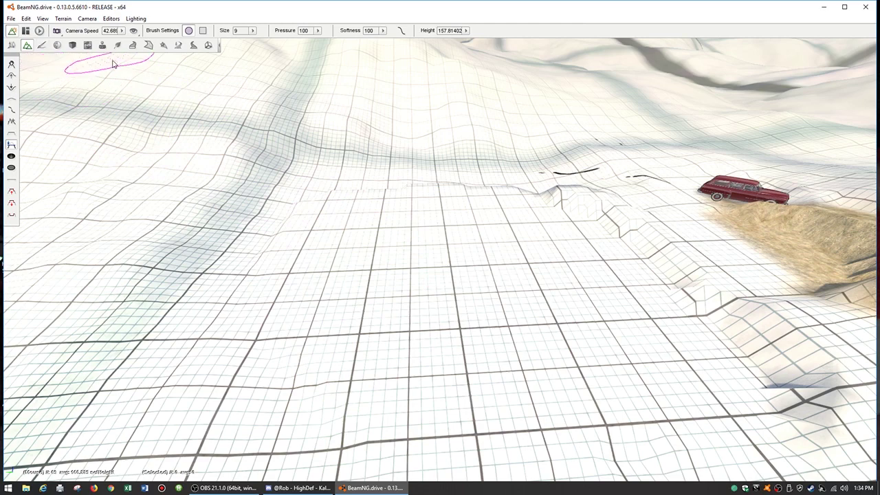
- Add the Grass material as a new terrain paint layer and paint it over the levelled platform
click(42, 46)
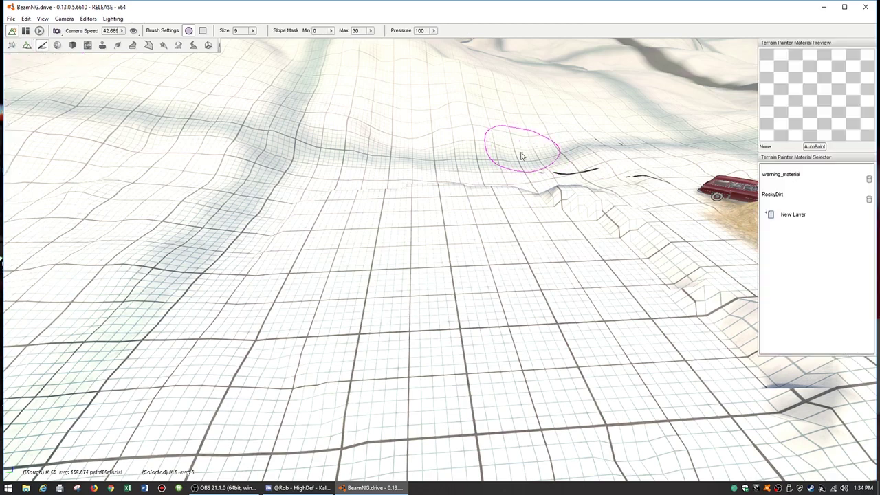
click(797, 222)
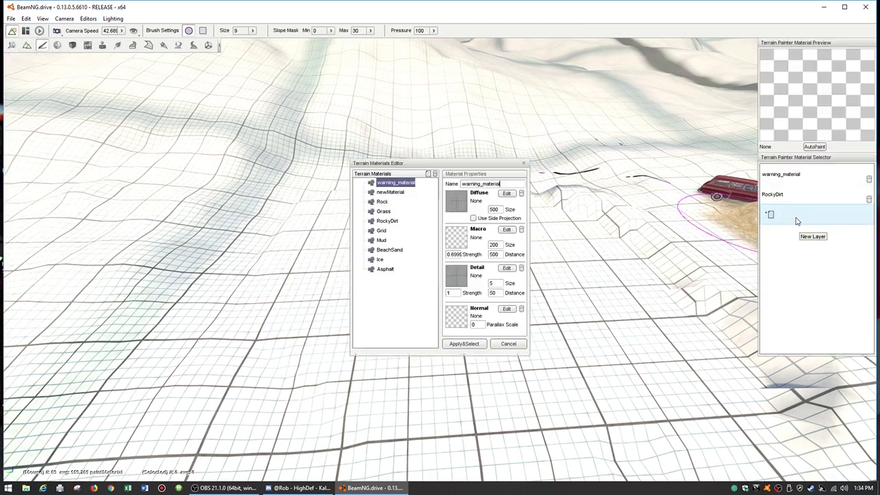
click(383, 211)
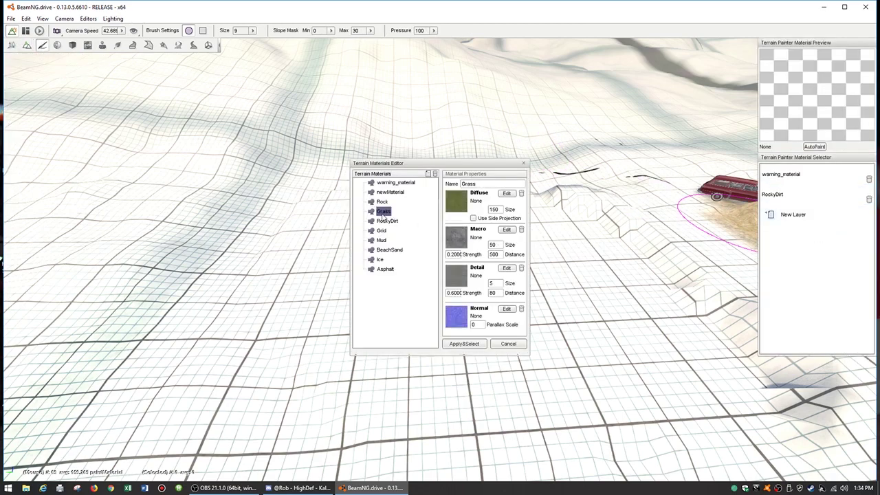
click(459, 205)
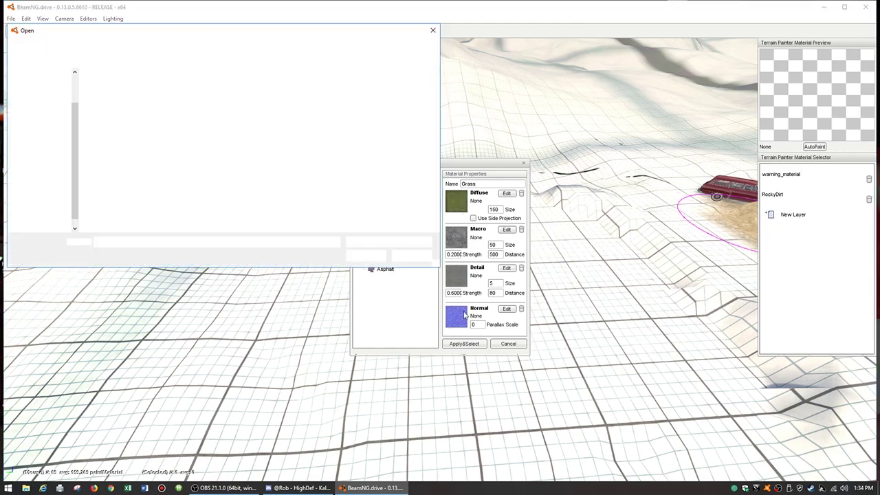
click(413, 257)
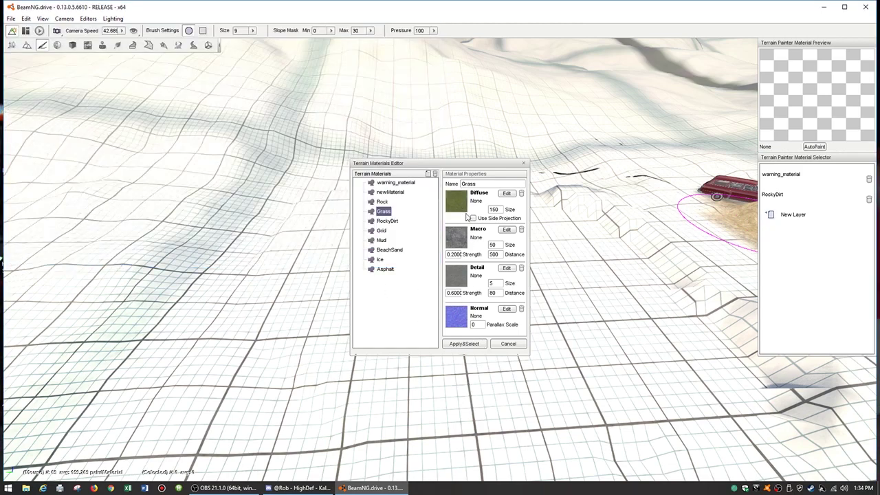
click(464, 344)
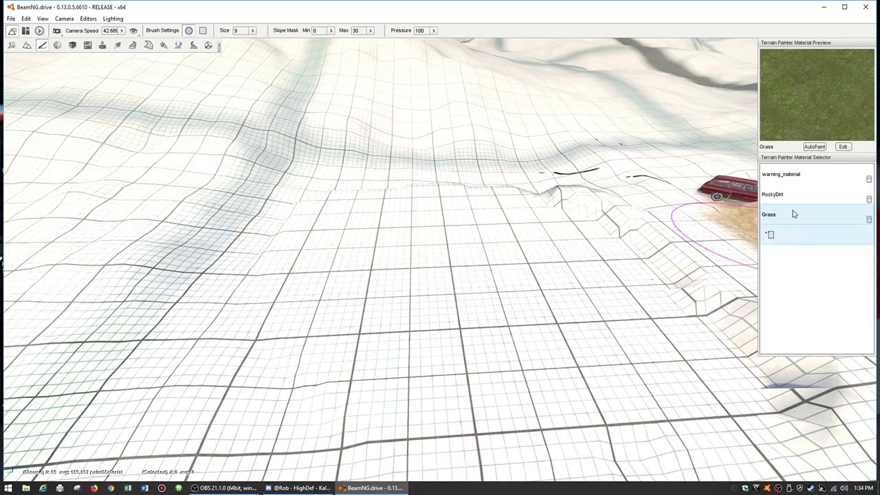
mouse_move(548, 281)
mouse_down()
mouse_move(530, 255)
mouse_move(316, 237)
mouse_move(339, 361)
mouse_move(525, 391)
mouse_move(660, 385)
mouse_move(571, 288)
mouse_move(642, 341)
mouse_move(358, 326)
mouse_move(395, 368)
mouse_move(393, 240)
mouse_move(546, 223)
mouse_move(402, 230)
mouse_move(537, 378)
mouse_move(605, 385)
mouse_up()
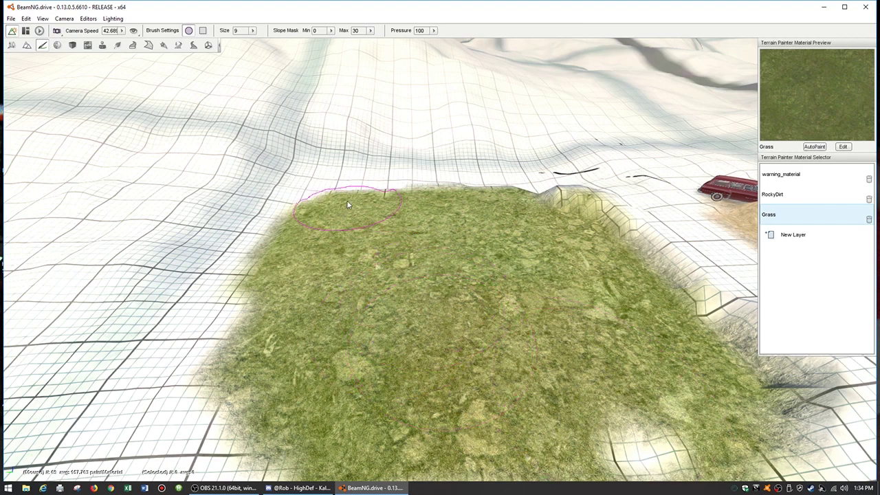
- Switch to the object editor and browse the mesh library to the levels/davidinark/art/shapes folder
click(12, 44)
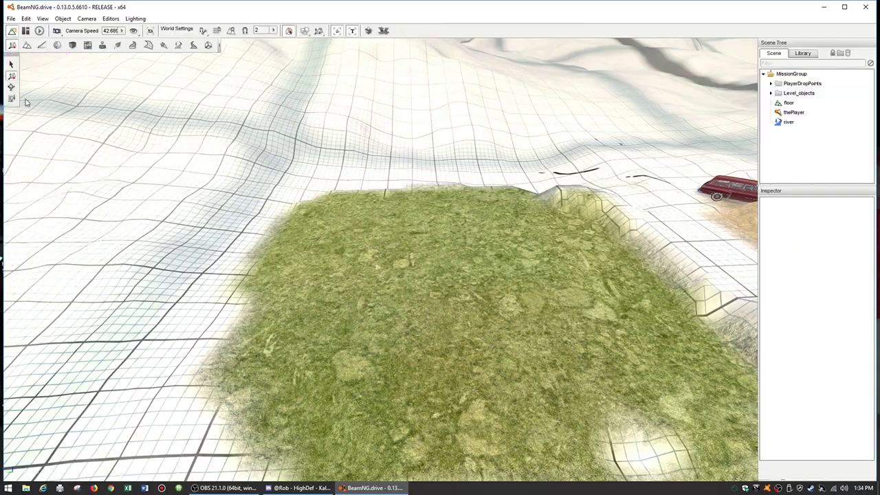
key(a)
right_drag(115, 183, 227, 172)
key(d)
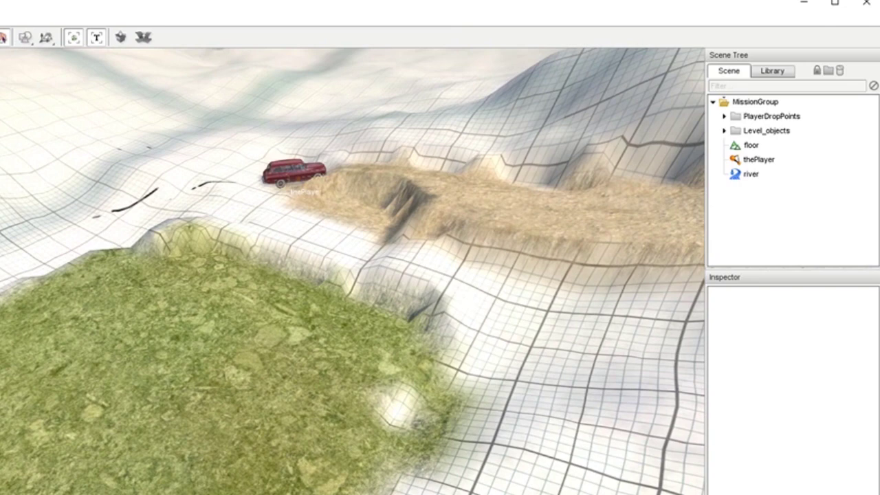
click(784, 73)
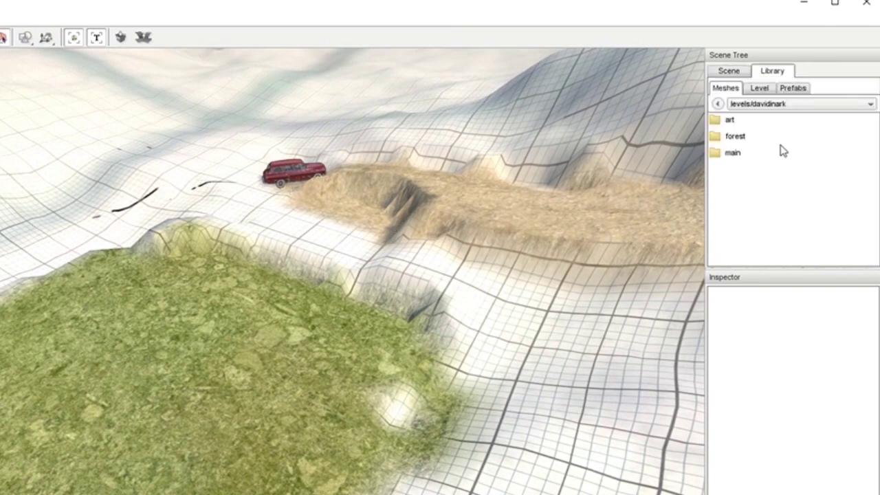
key(d)
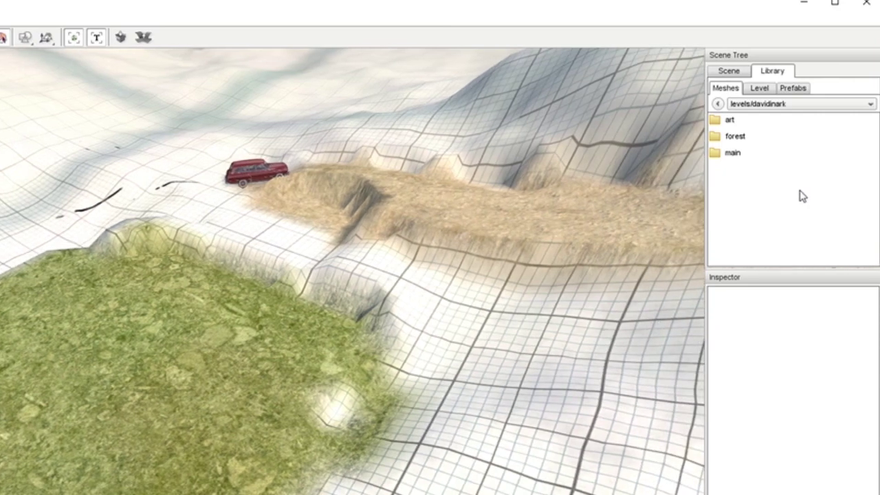
right_drag(630, 314, 467, 319)
key(d)
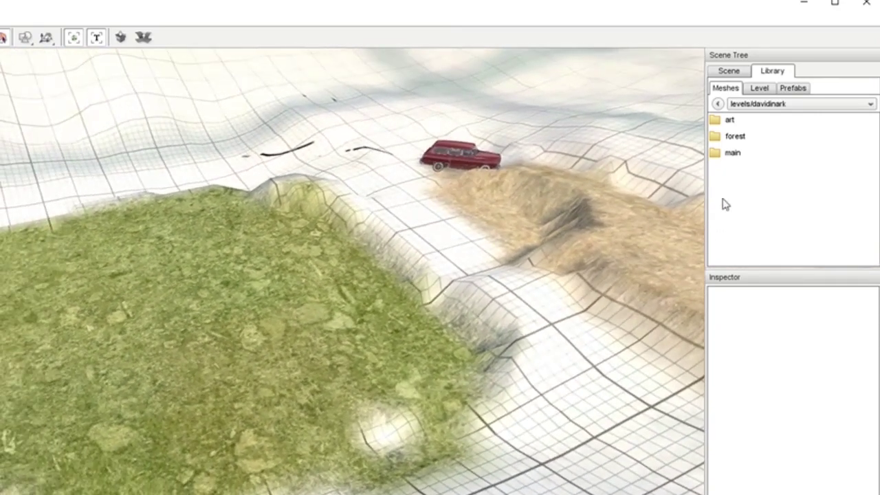
click(727, 122)
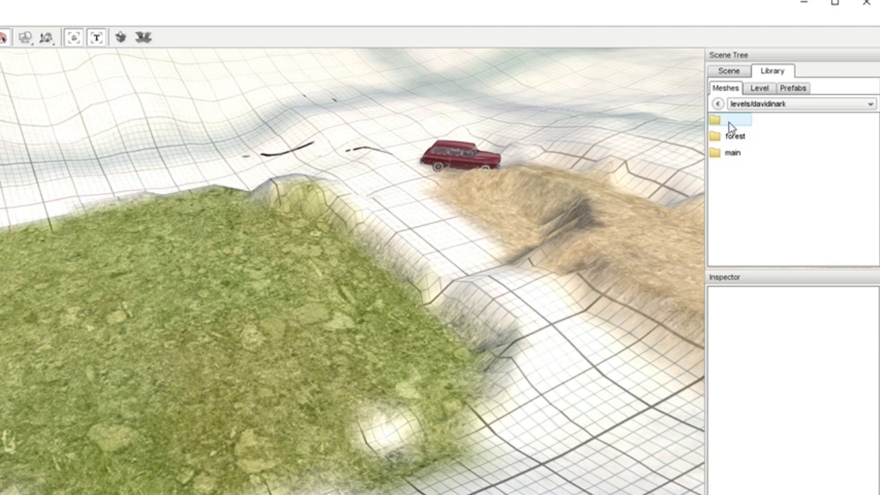
double_click(730, 124)
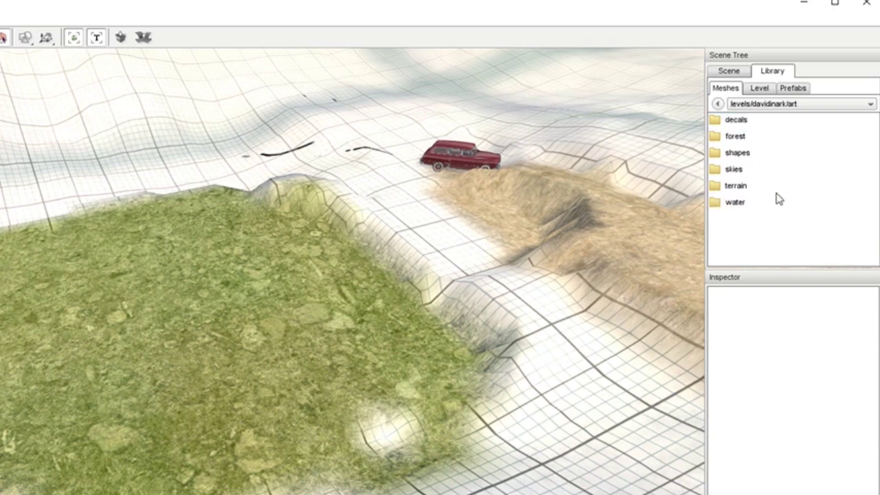
double_click(736, 154)
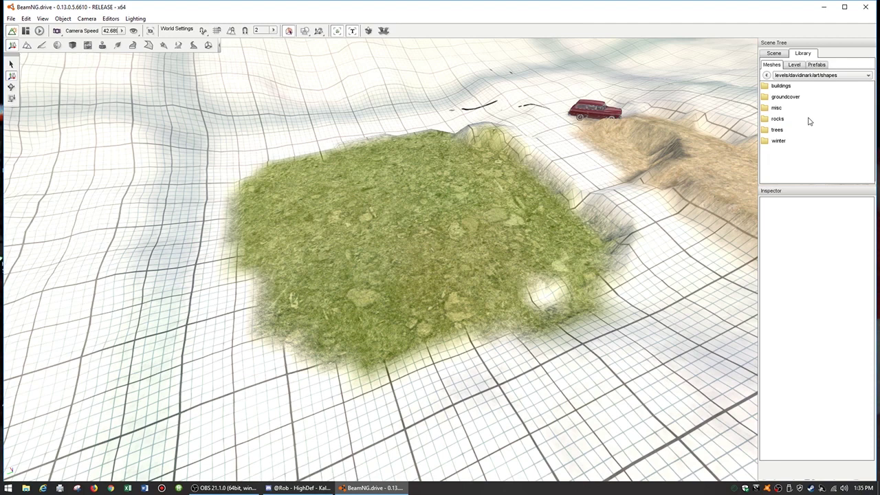
- Look through the bussign, busstop_grid and ind_obj_04_b meshes in the buildings folder and return to the shapes folder
key(d)
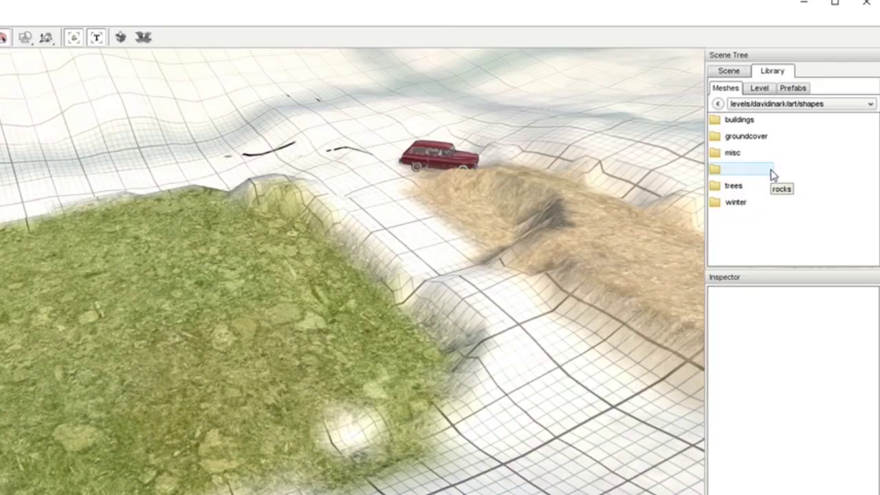
double_click(743, 121)
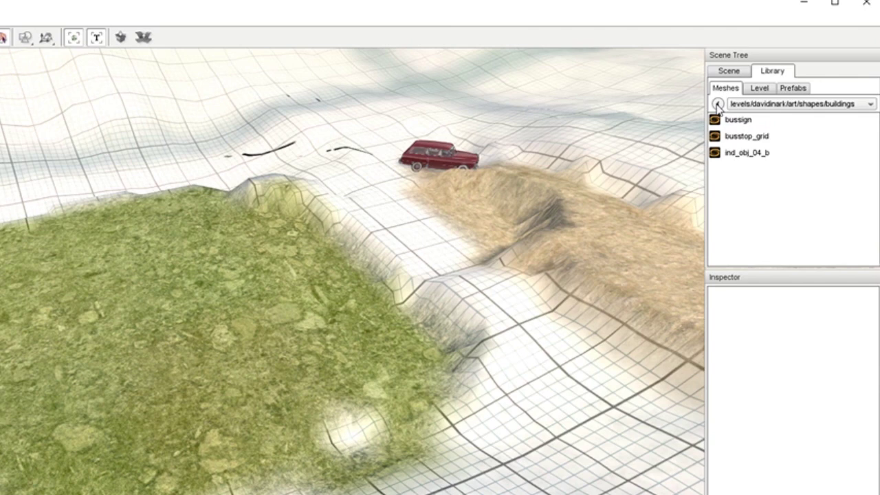
click(738, 122)
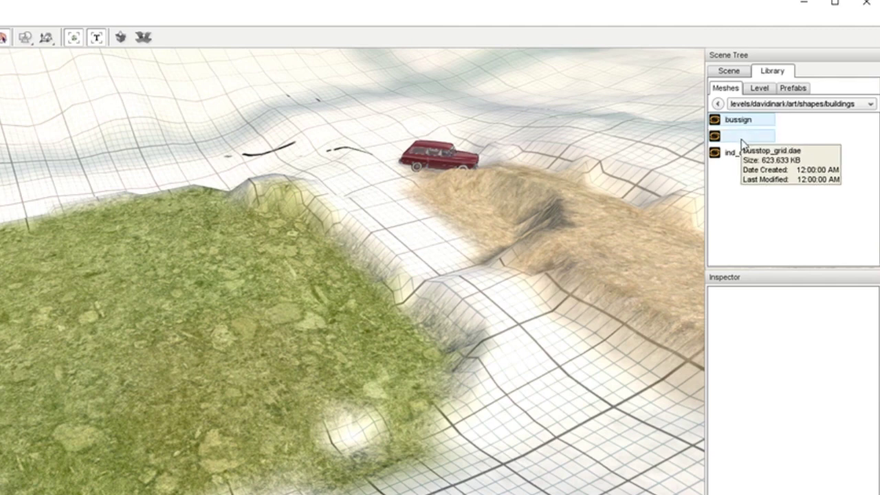
click(743, 136)
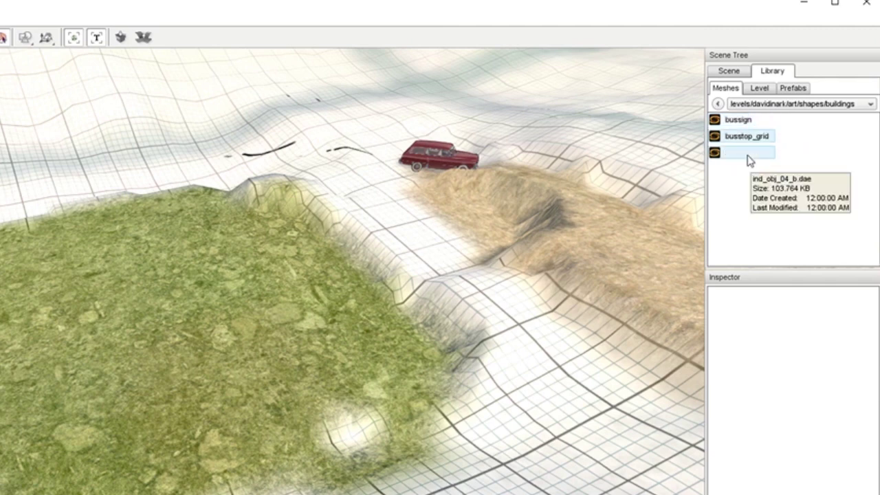
click(747, 154)
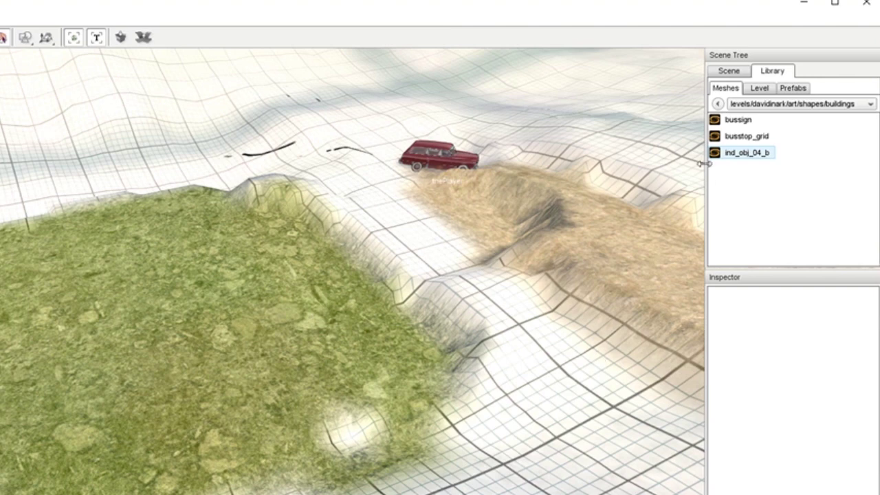
click(718, 103)
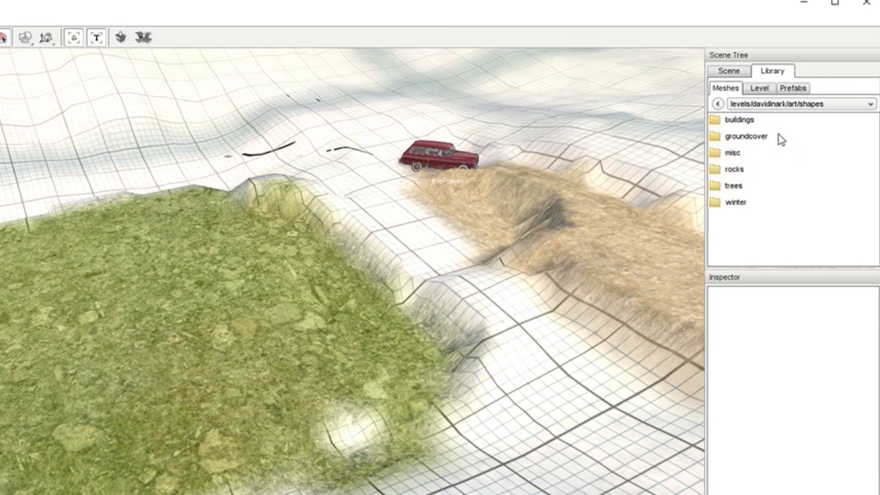
- Open the misc mesh folder and locate the container_01_a and container_01_b meshes
double_click(734, 154)
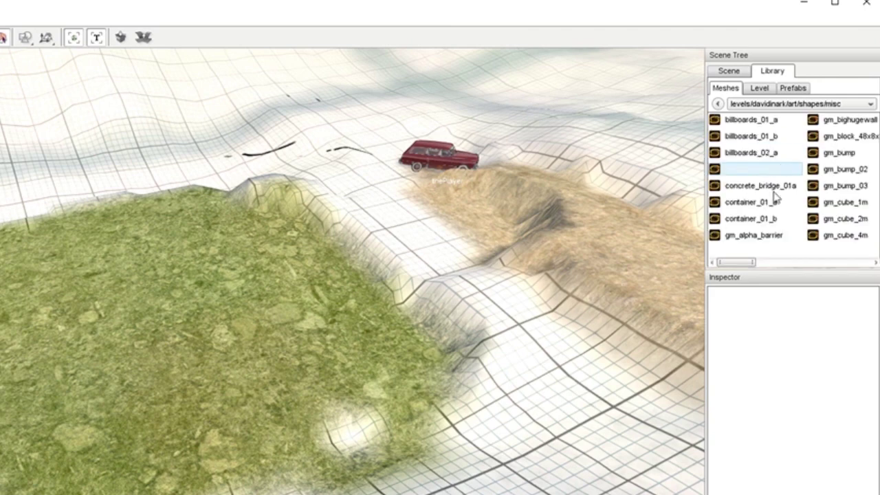
mouse_move(734, 267)
mouse_down()
mouse_move(769, 267)
mouse_move(720, 261)
mouse_up()
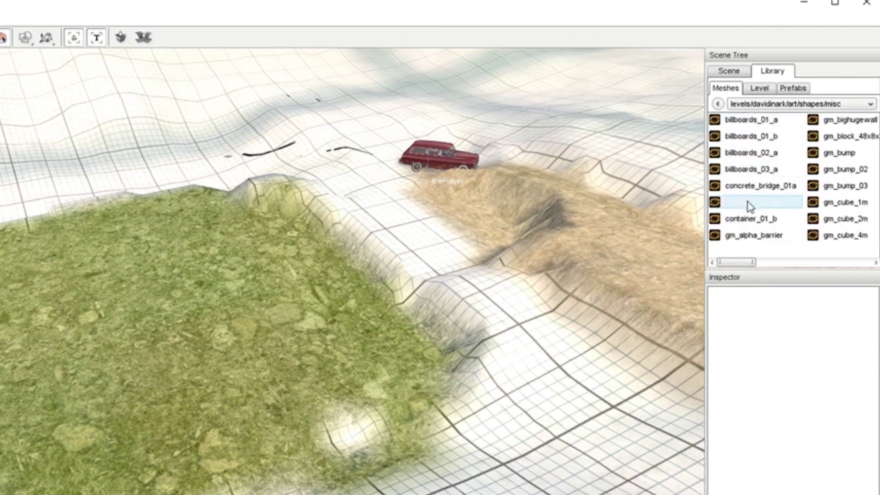
mouse_move(749, 206)
mouse_move(748, 227)
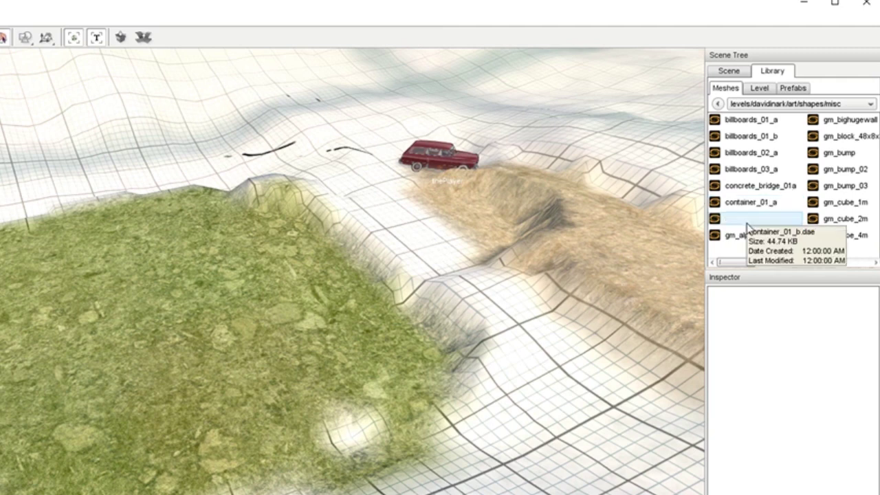